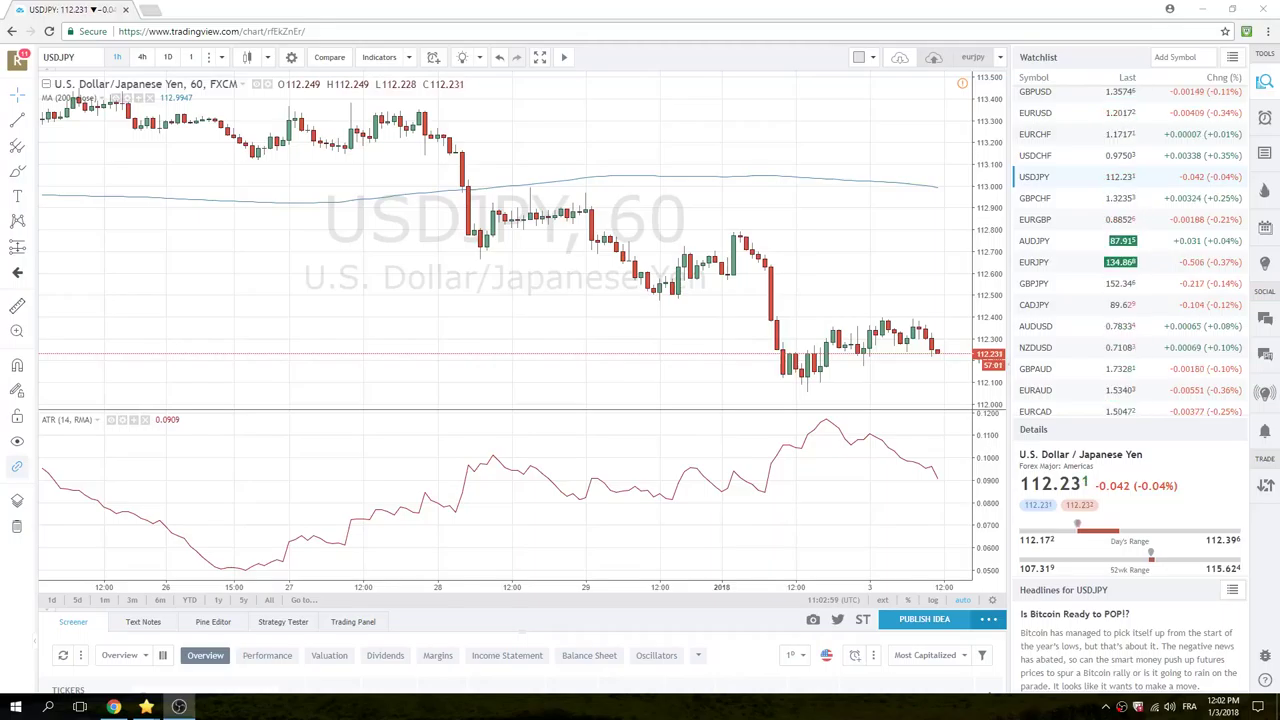
# Load EURJPY from the watchlist onto the hourly chart.
pyautogui.click(1051, 262)
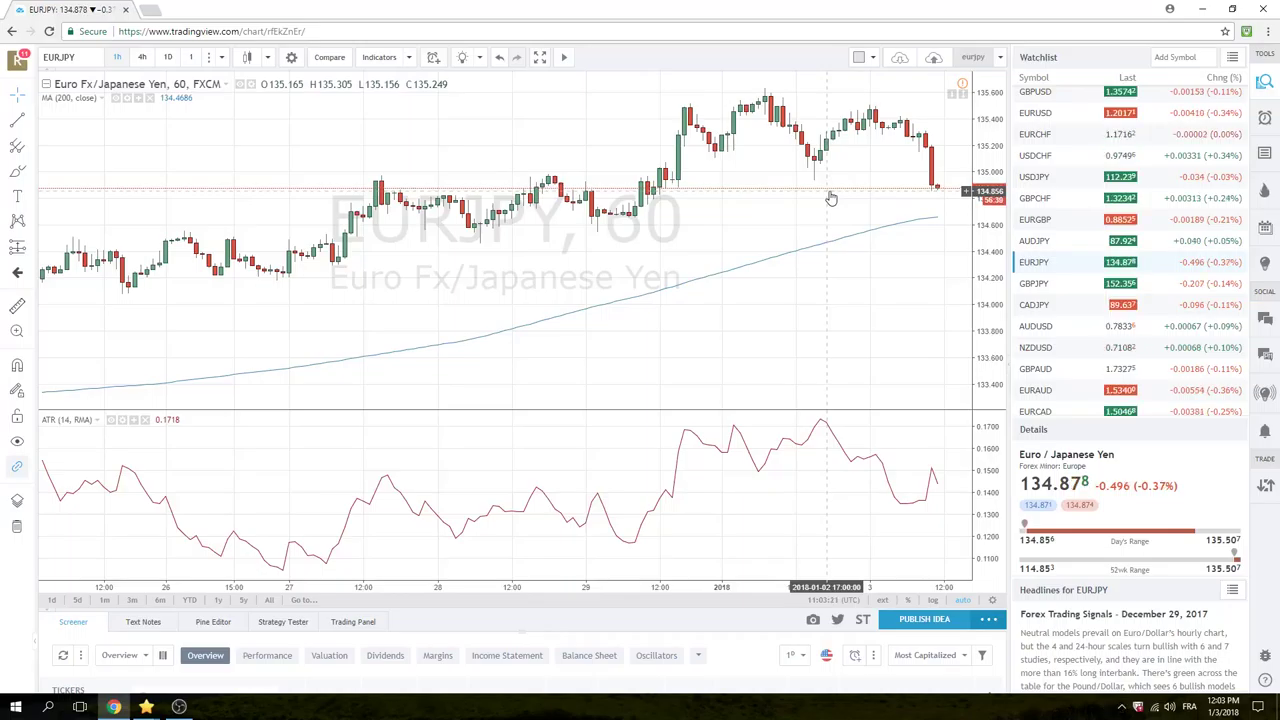
pyautogui.moveTo(1062, 158)
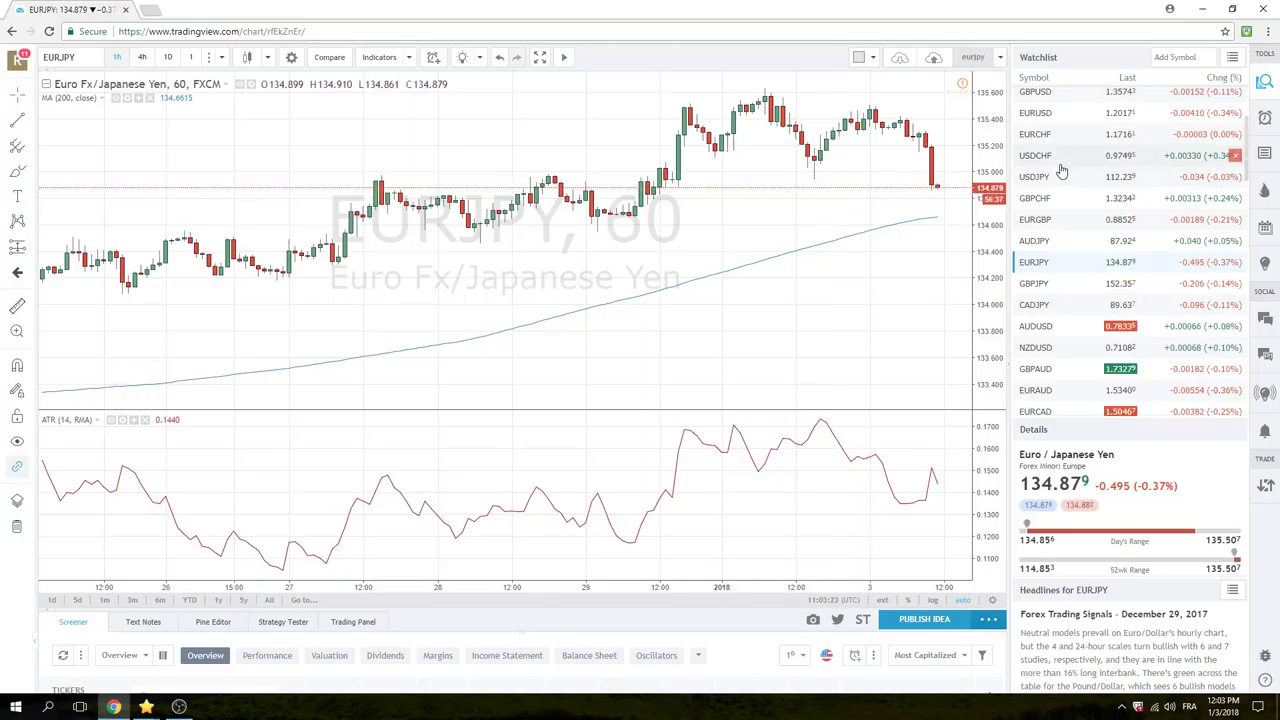
# View EURUSD on the daily timeframe, then load USDJPY back on the 60-minute timeframe.
pyautogui.click(1045, 113)
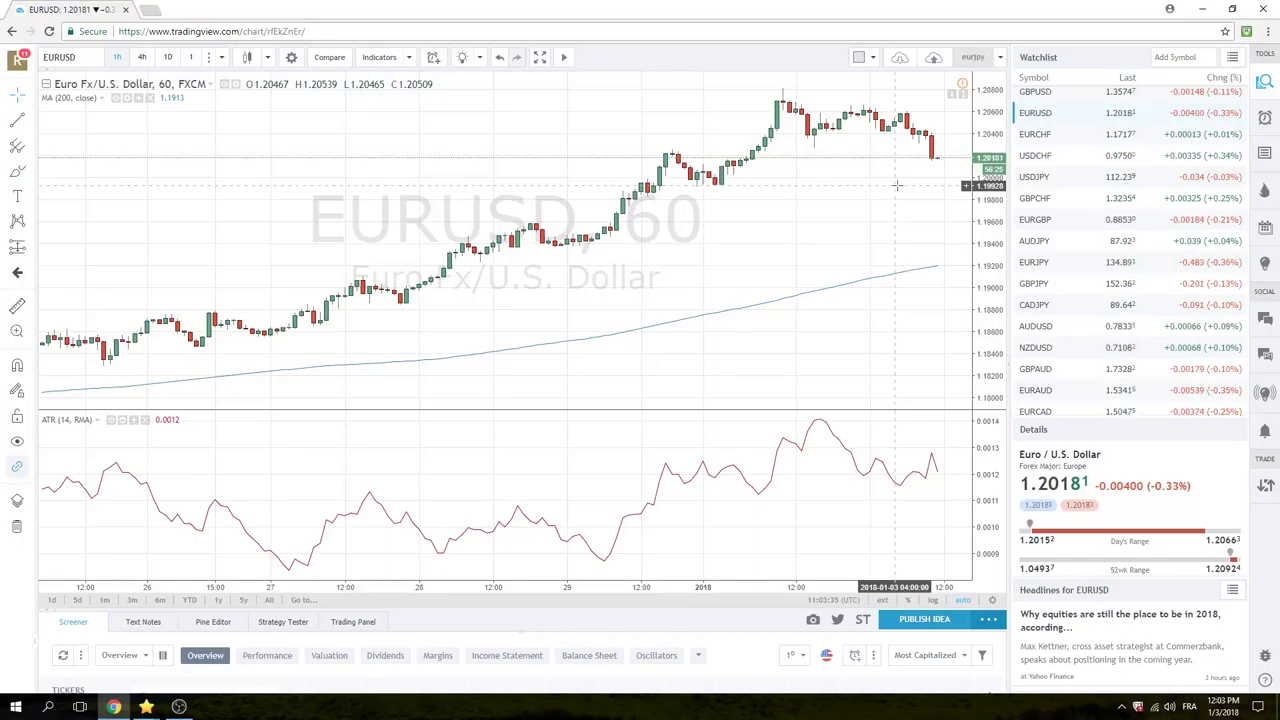
pyautogui.click(167, 57)
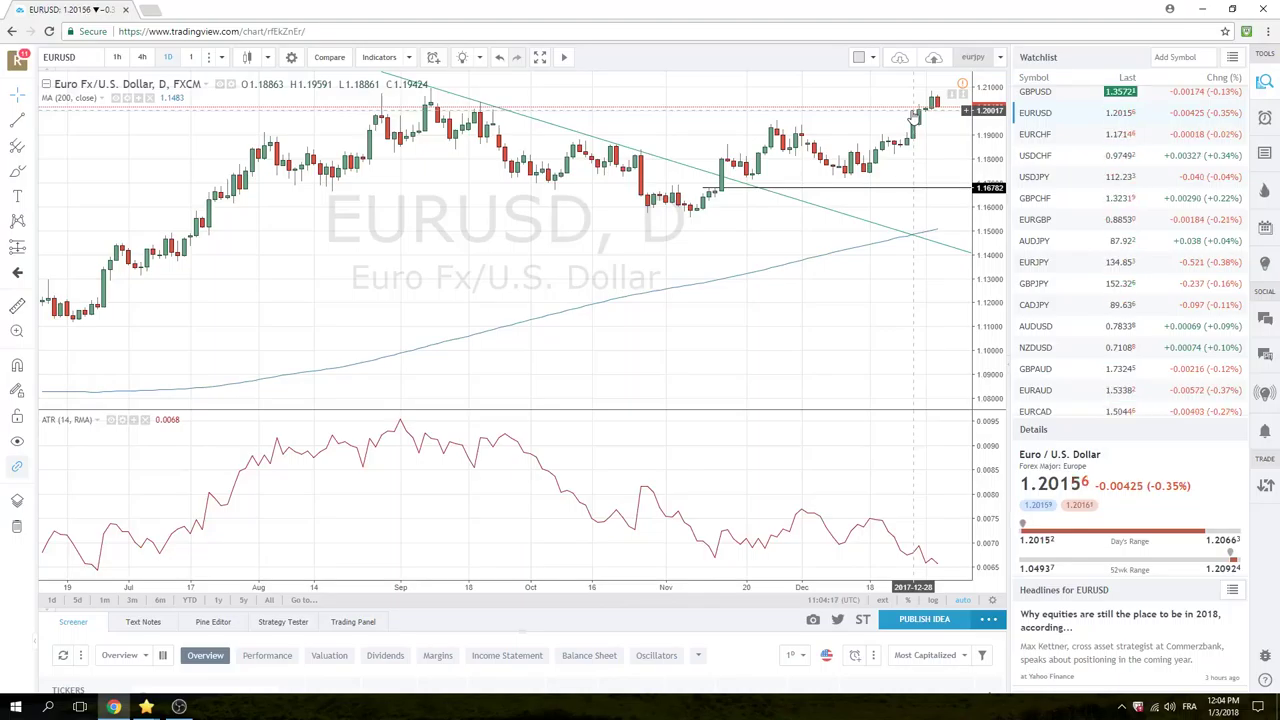
pyautogui.click(1034, 177)
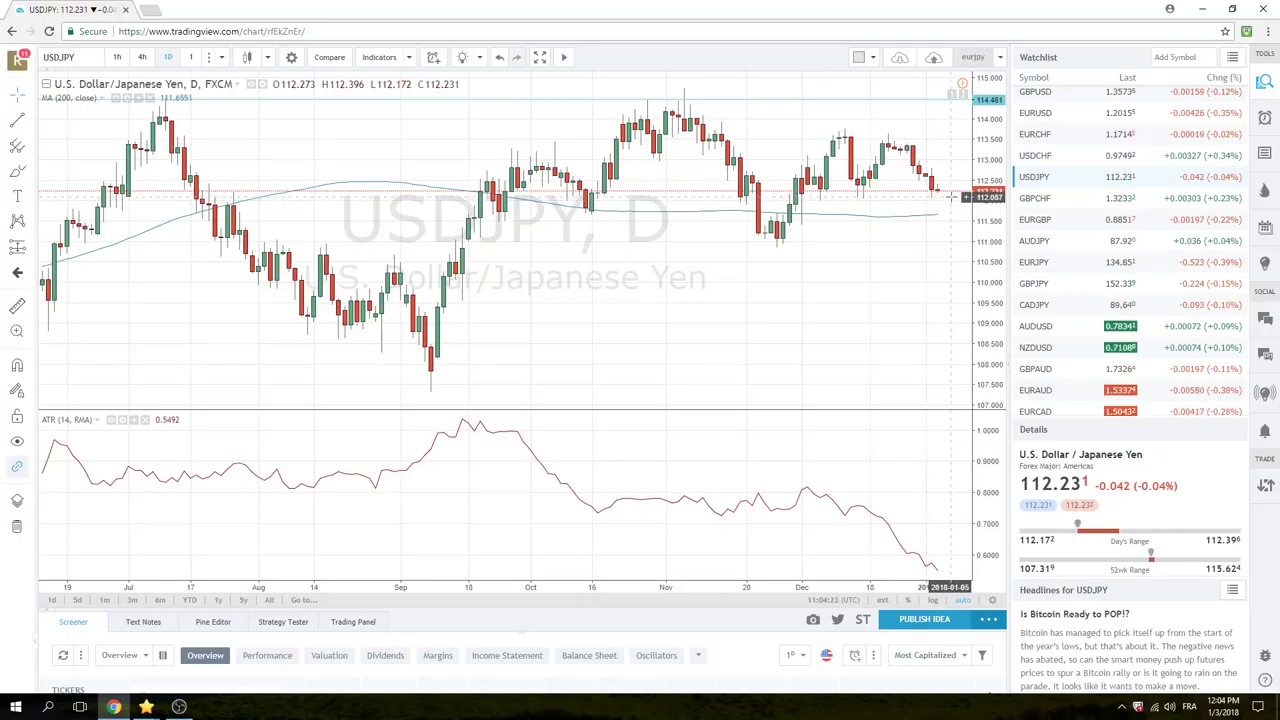
pyautogui.click(117, 57)
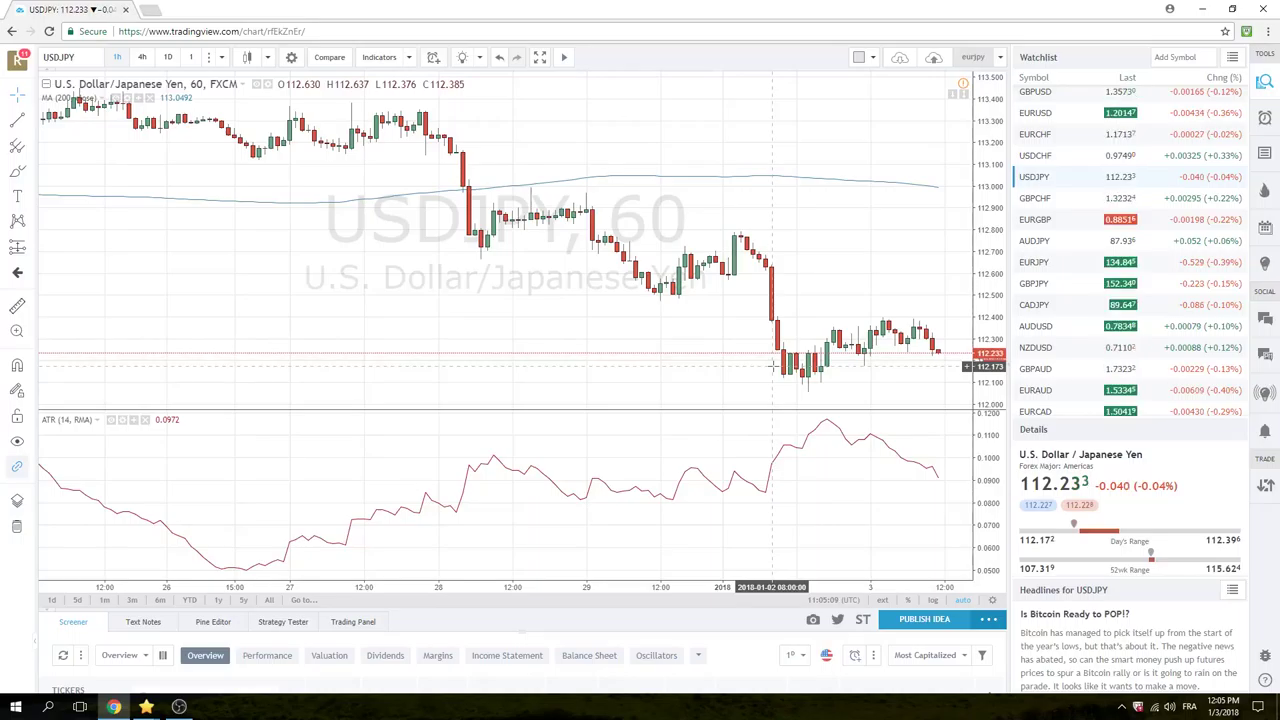
# Zoom in on the USDJPY hourly chart.
pyautogui.scroll(2, 1045, 325)
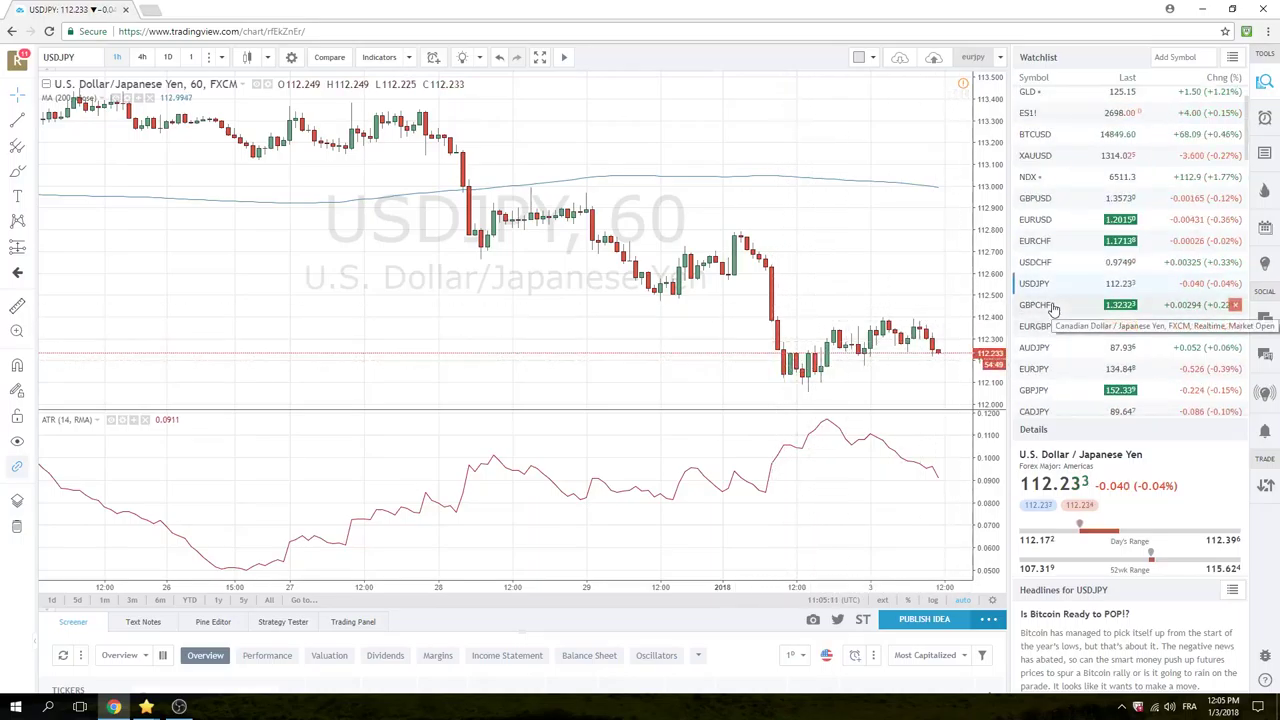
# Cycle through BTCUSD and ES1! futures, zooming out, and finish on GBPUSD.
pyautogui.click(1037, 136)
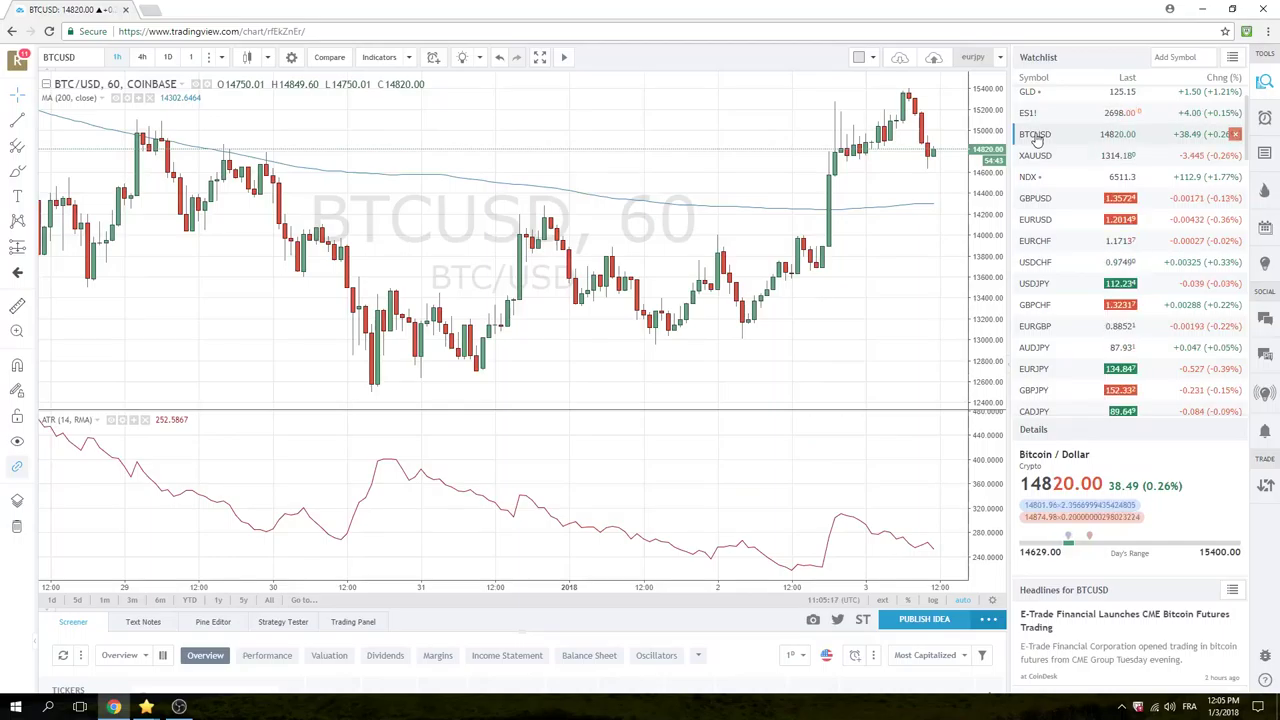
pyautogui.click(1035, 113)
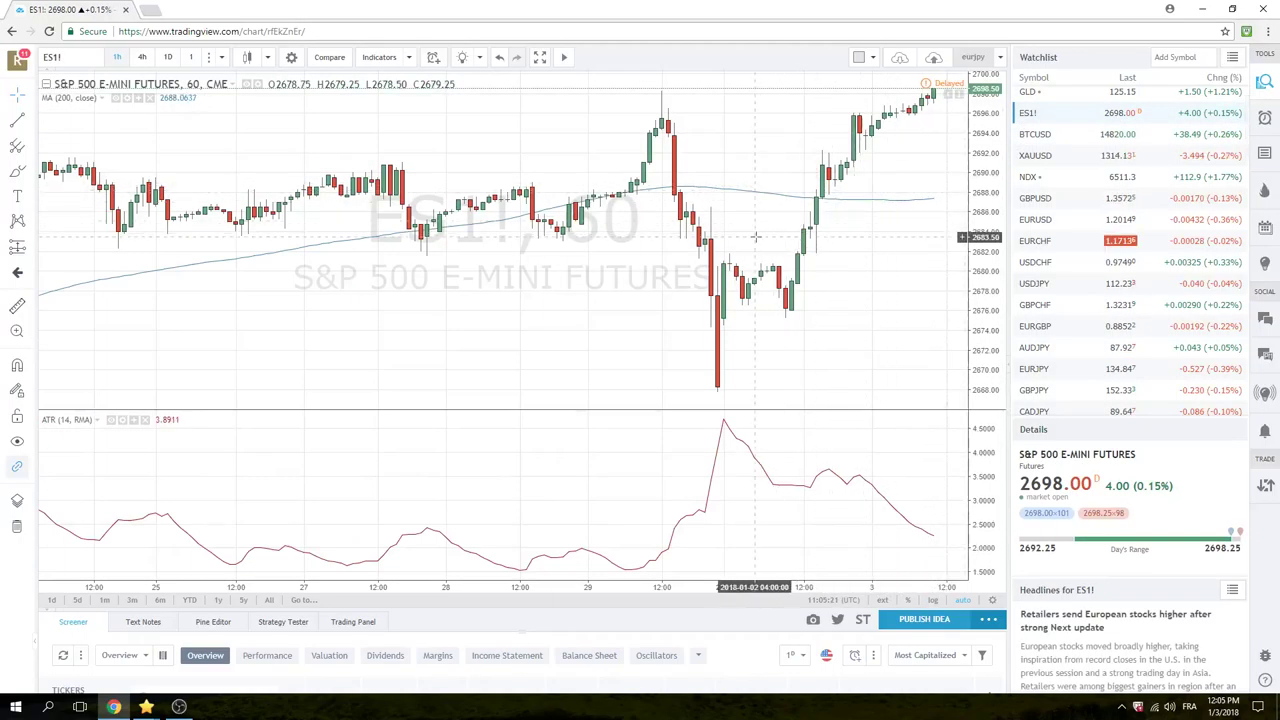
pyautogui.scroll(-3, 760, 240)
pyautogui.scroll(-3, 750, 246)
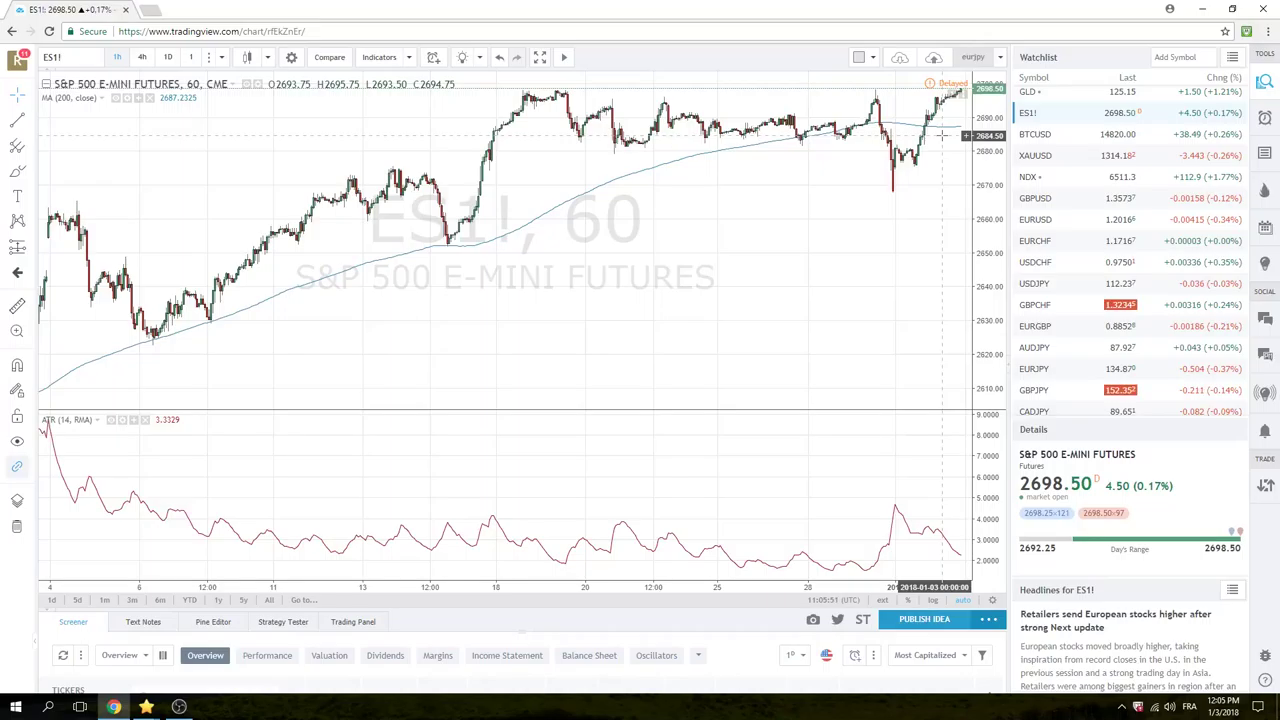
pyautogui.click(1048, 197)
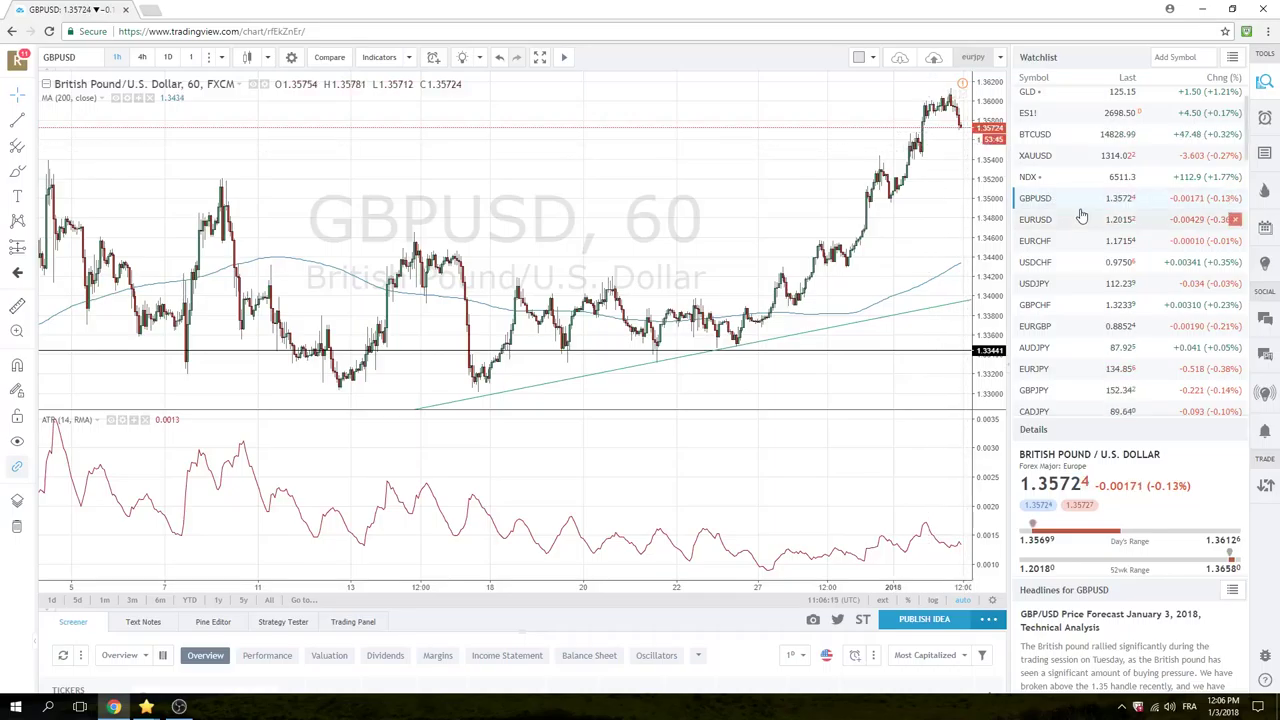
# View EURGBP on the 4-hour then daily timeframe, then load USDCHF.
pyautogui.click(1057, 325)
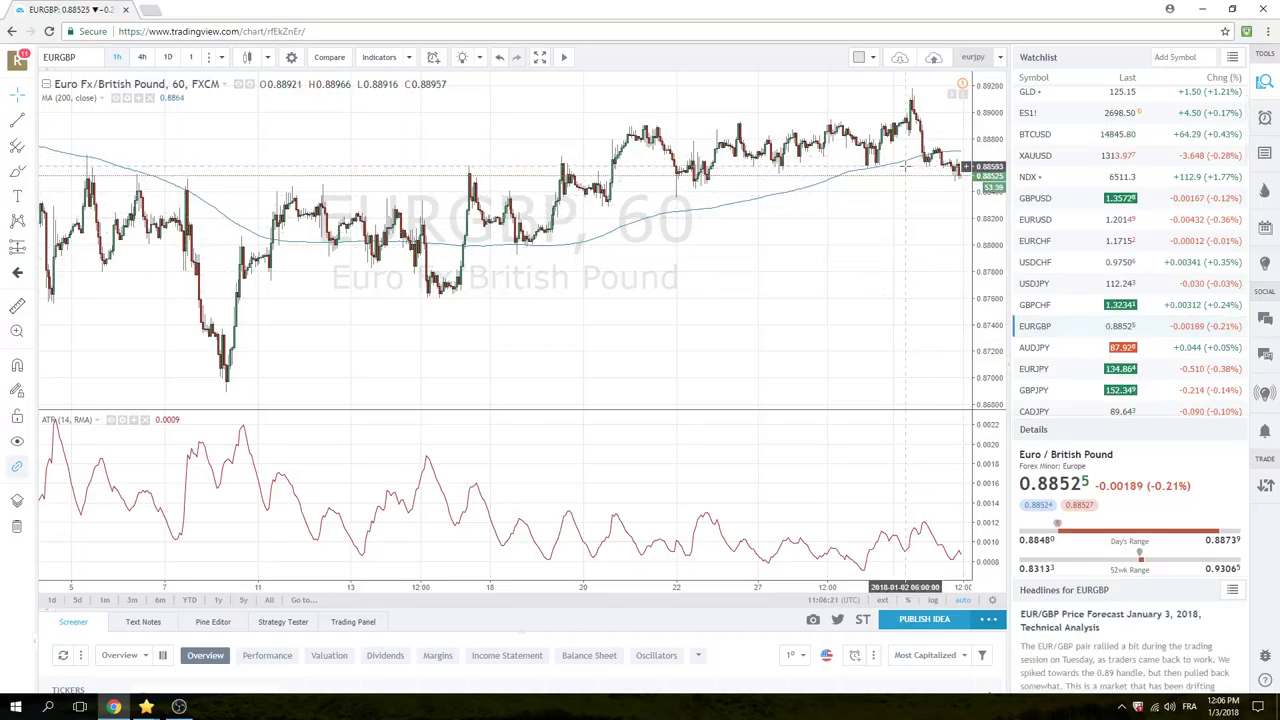
pyautogui.click(142, 57)
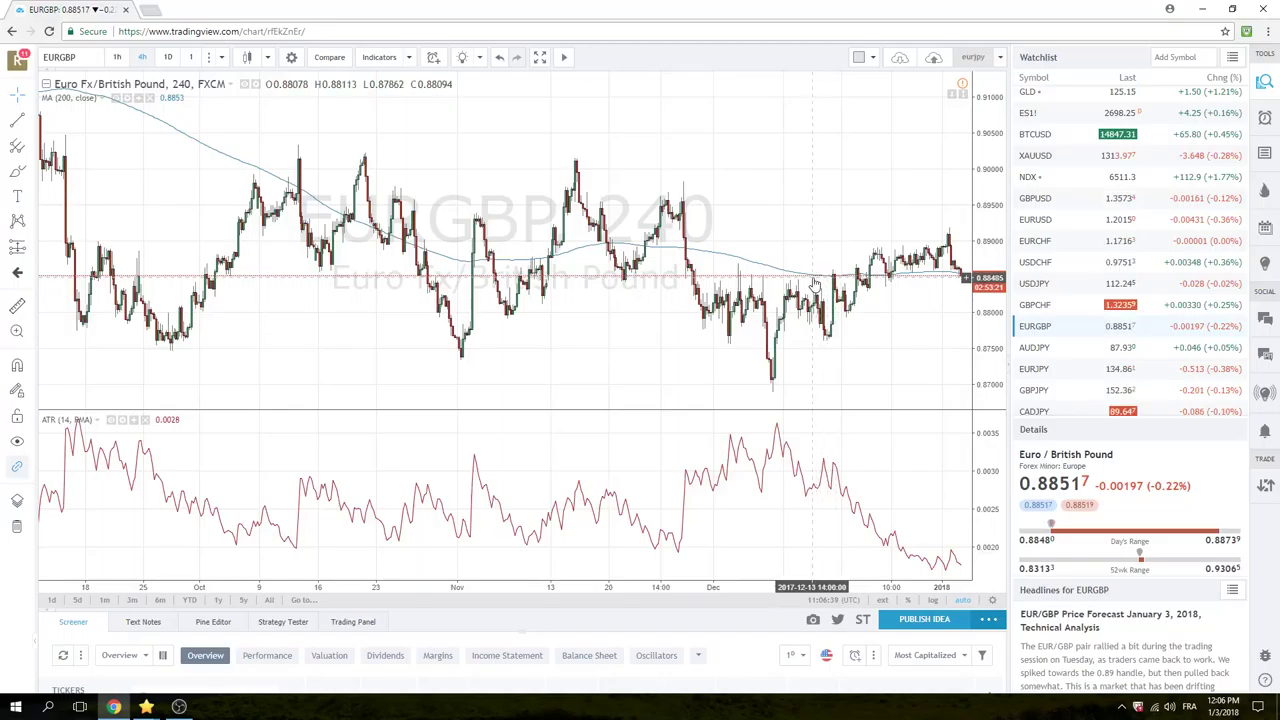
pyautogui.scroll(3, 825, 282)
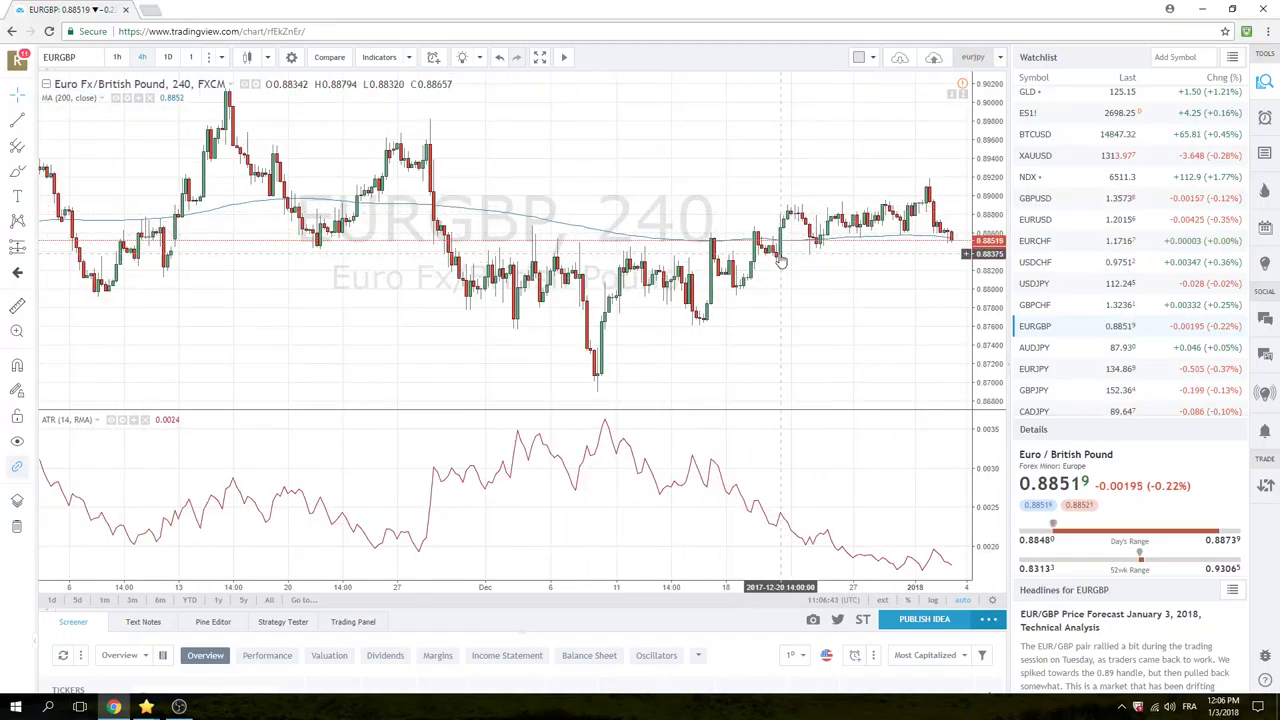
pyautogui.click(170, 62)
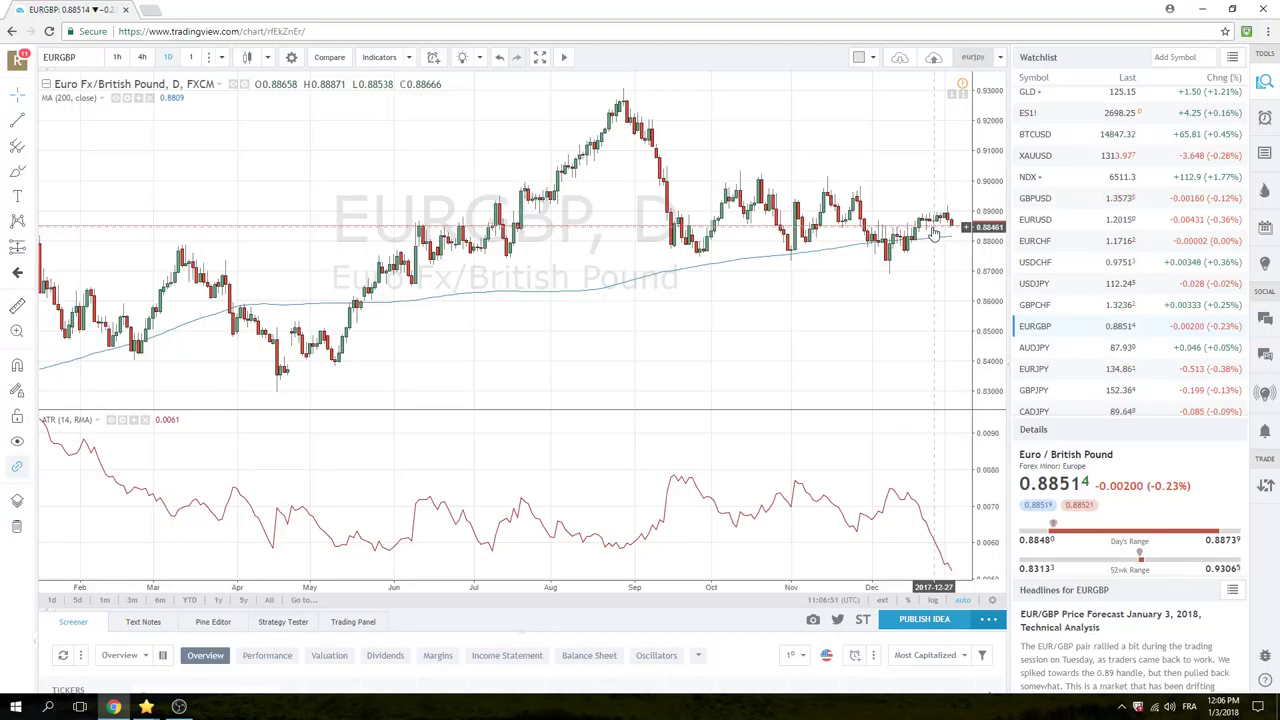
pyautogui.moveTo(1035, 219)
pyautogui.click(1041, 262)
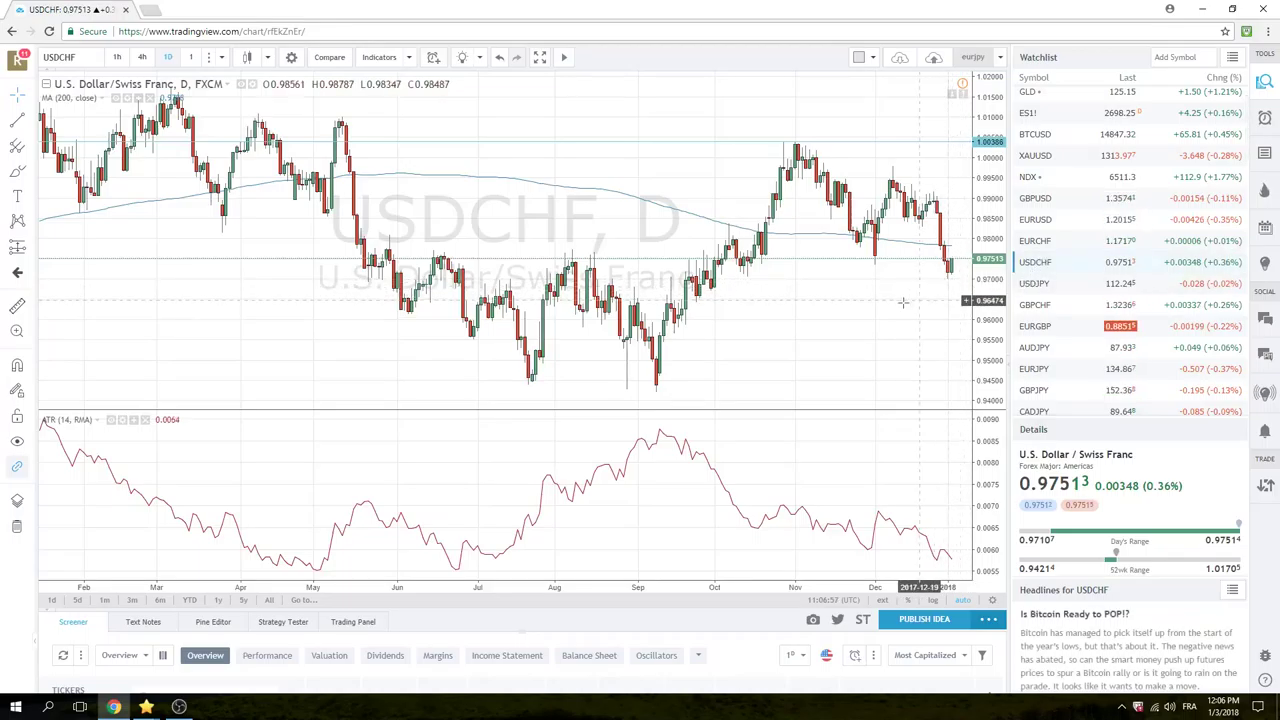
# Zoom in on USDCHF daily, then switch it to the hourly timeframe.
pyautogui.scroll(3, 823, 330)
pyautogui.scroll(2, 823, 330)
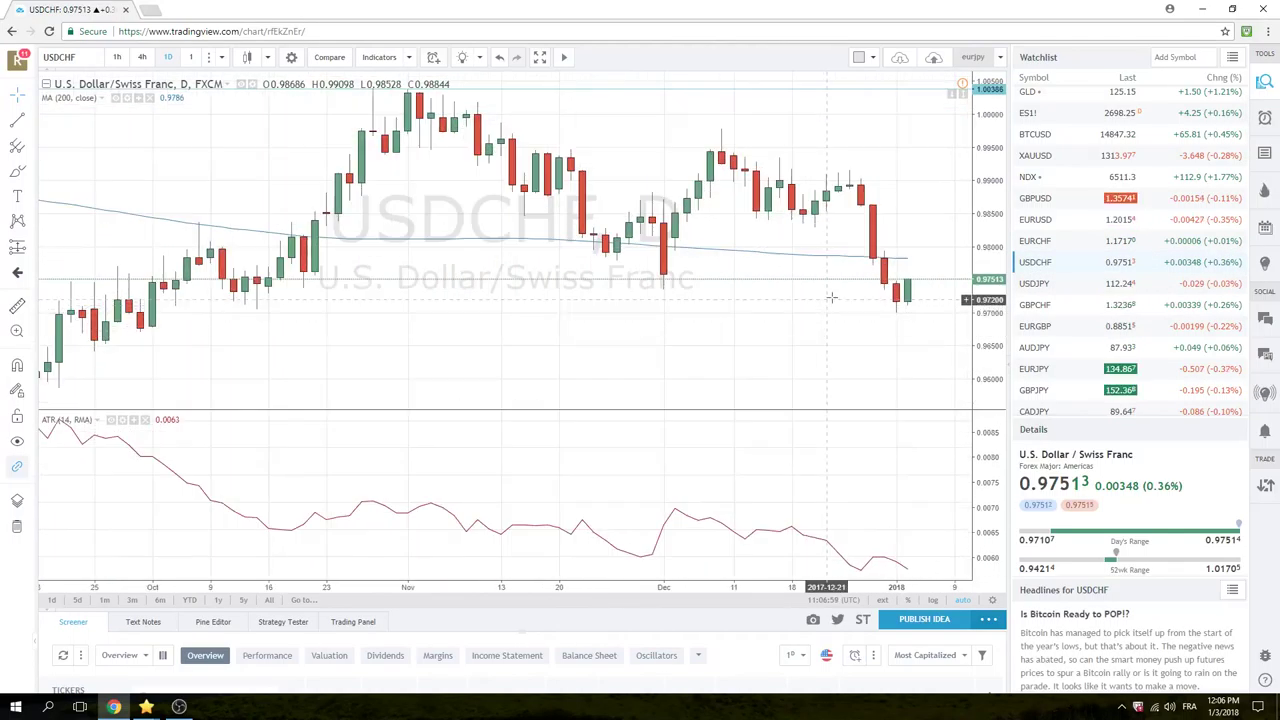
pyautogui.click(117, 57)
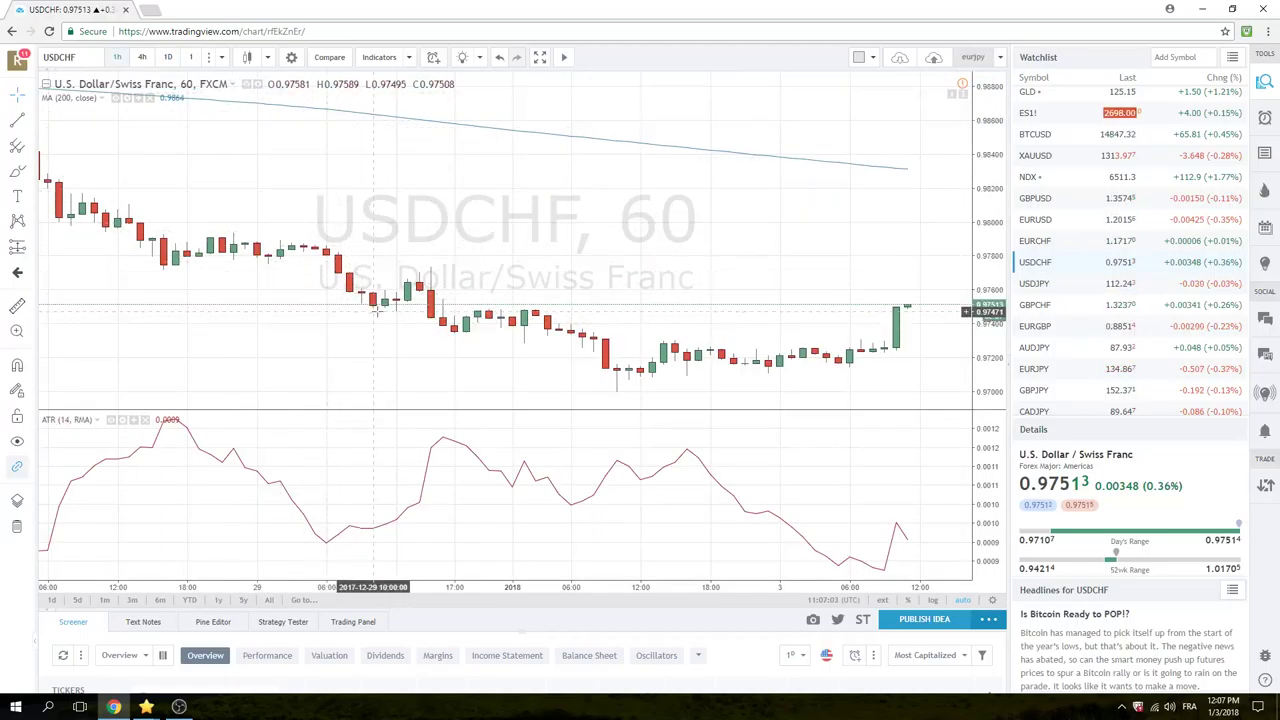
# Scroll down the watchlist and load the EUBUND hourly chart.
pyautogui.scroll(-1, 380, 305)
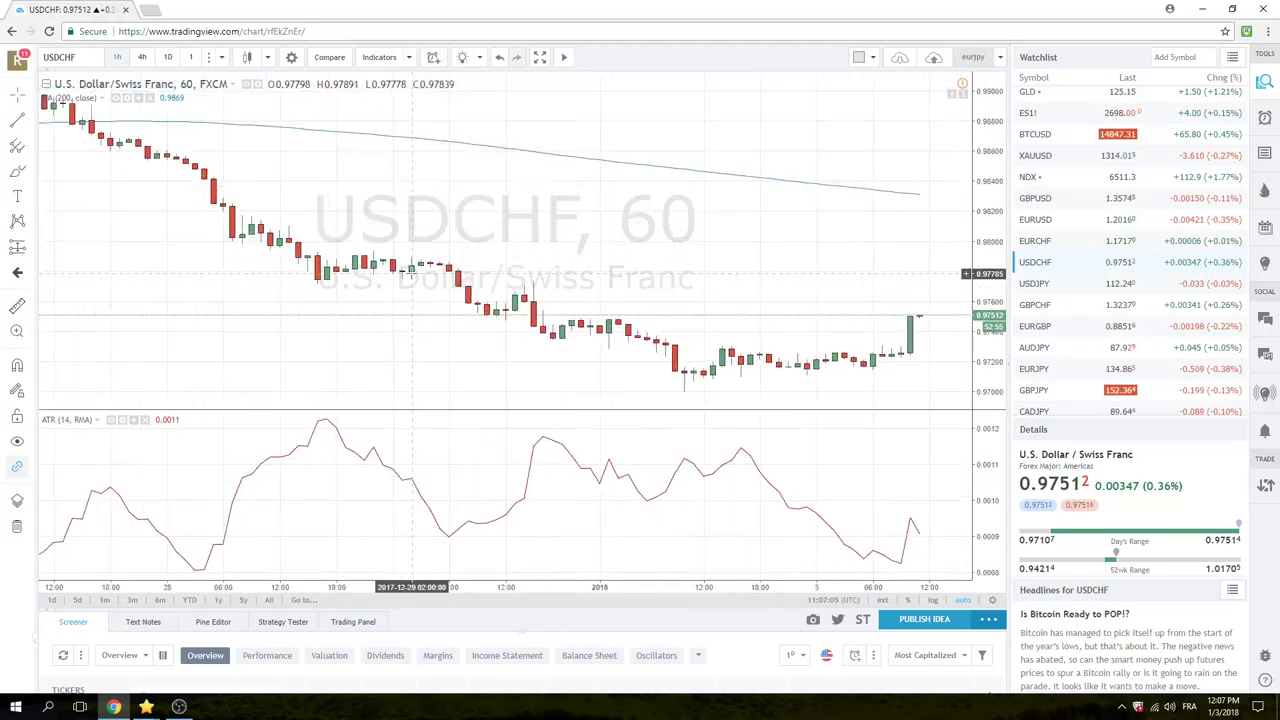
pyautogui.scroll(-2, 395, 290)
pyautogui.scroll(-2, 410, 273)
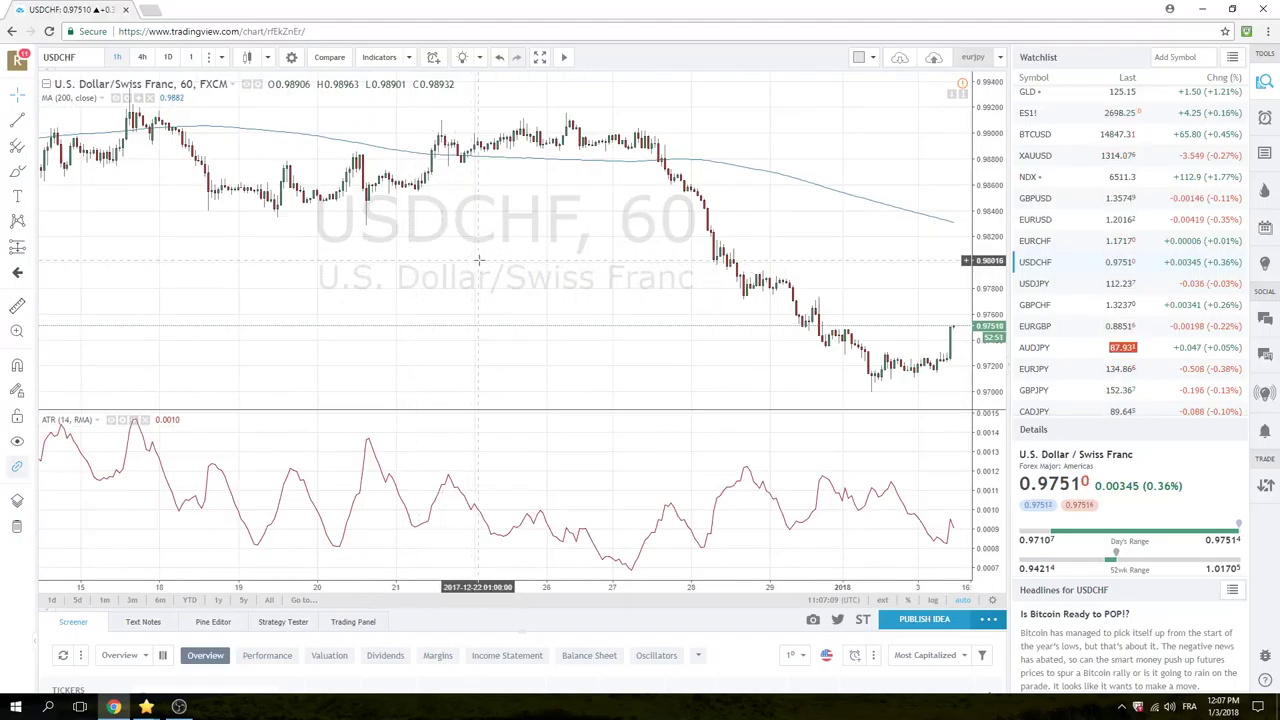
pyautogui.scroll(-1, 1065, 291)
pyautogui.scroll(-1, 1070, 294)
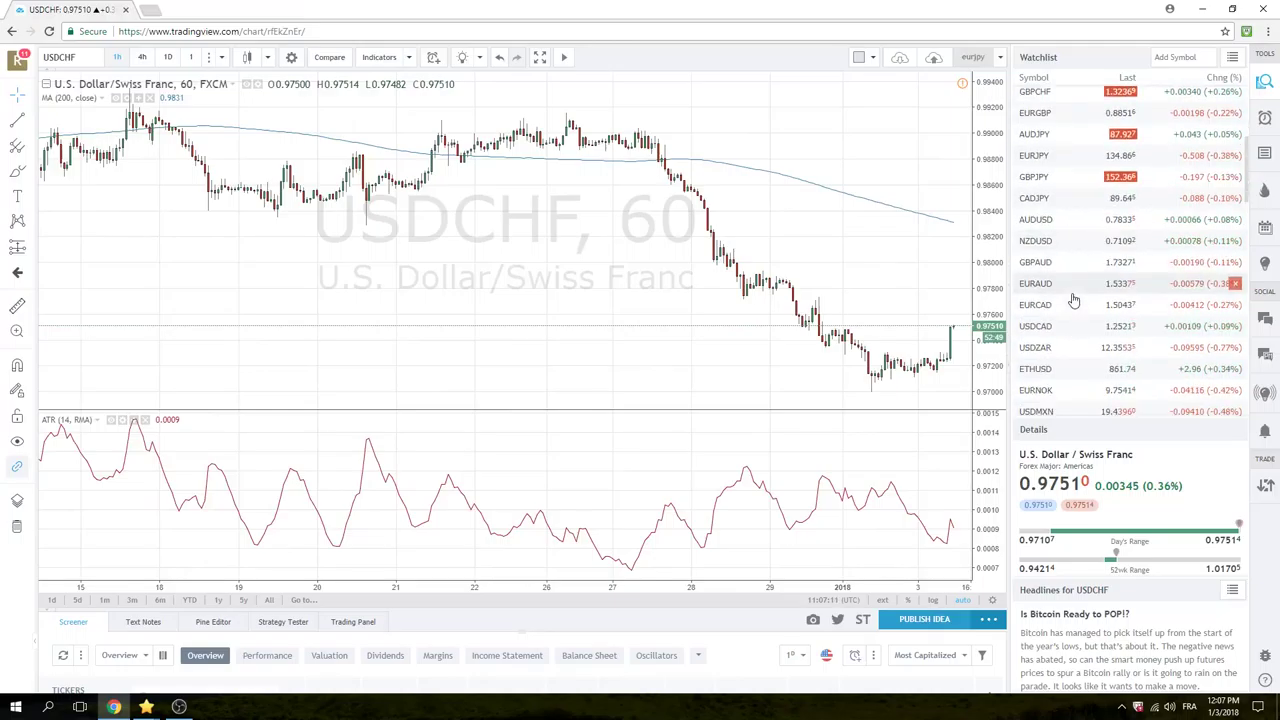
pyautogui.scroll(-1, 1072, 298)
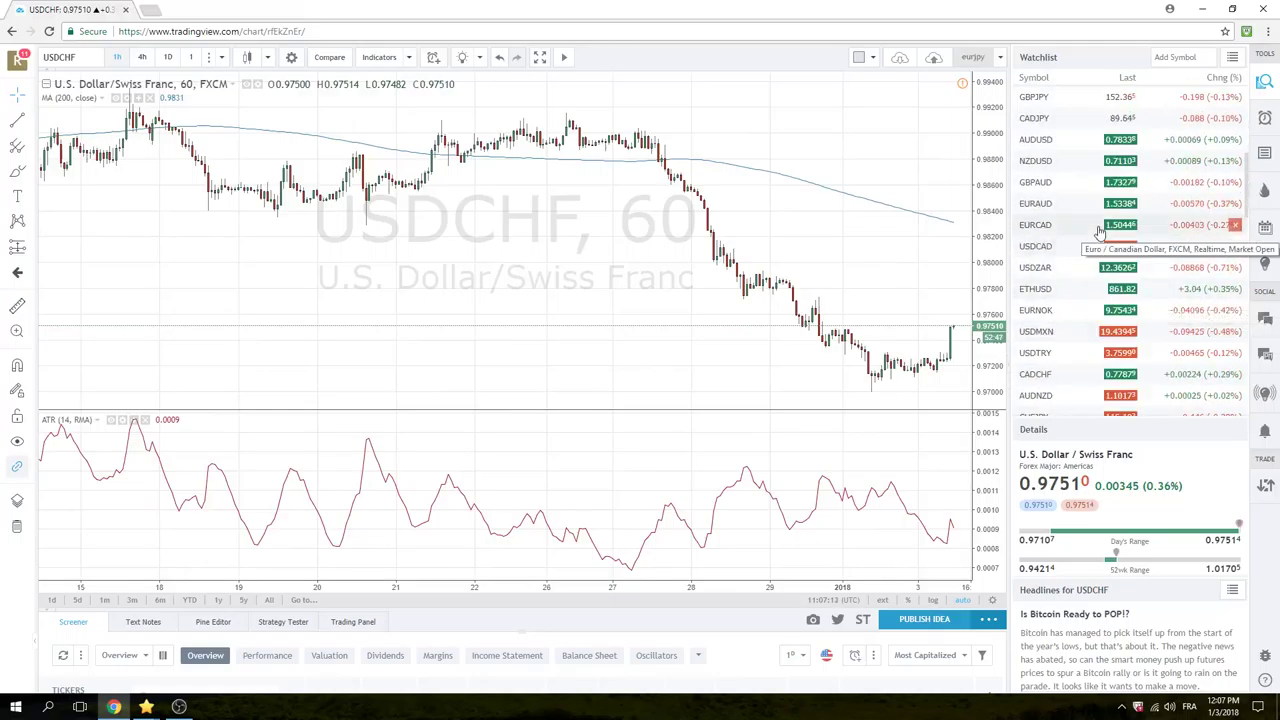
pyautogui.scroll(-1, 1095, 226)
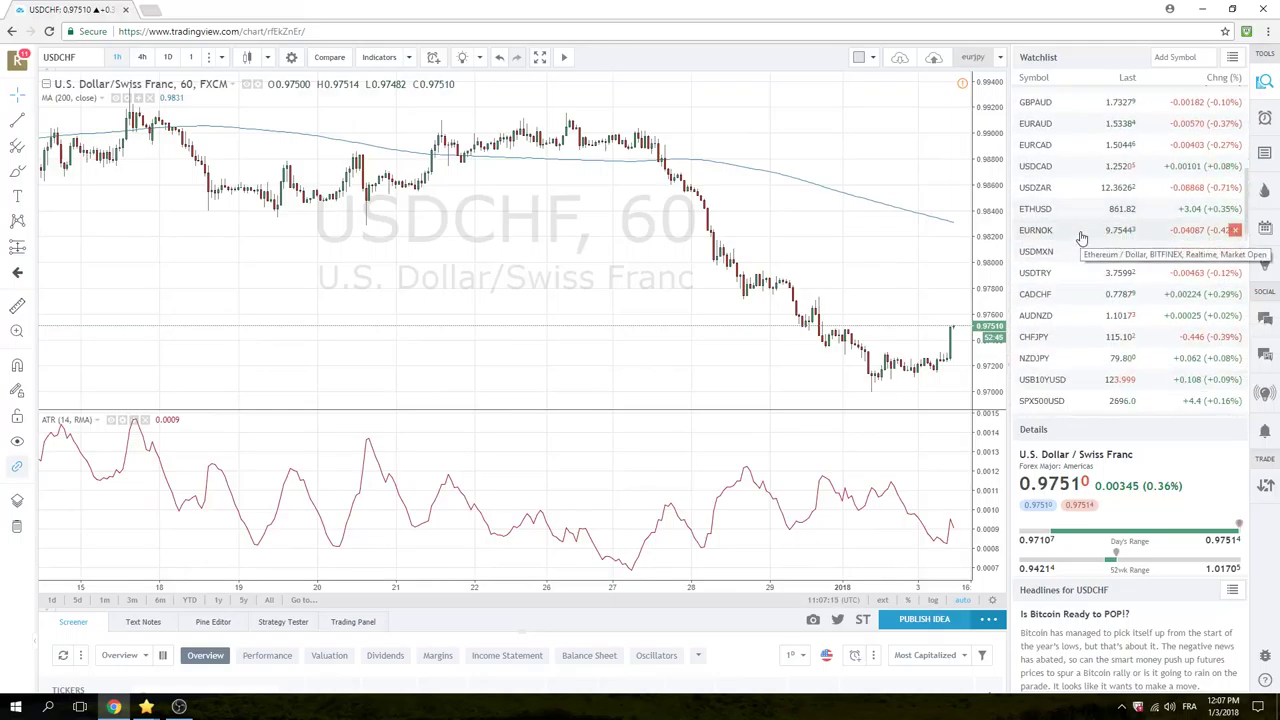
pyautogui.scroll(-1, 1082, 236)
pyautogui.scroll(-1, 1081, 237)
pyautogui.scroll(-1, 1078, 230)
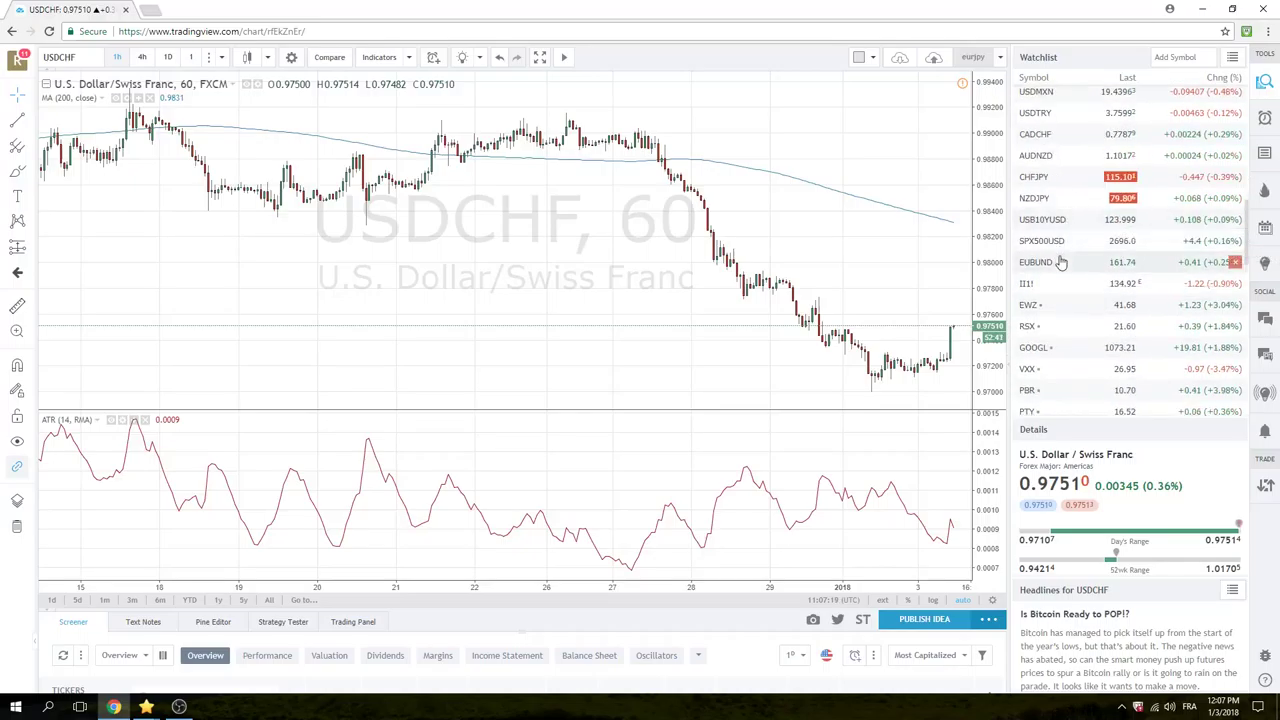
pyautogui.click(1040, 263)
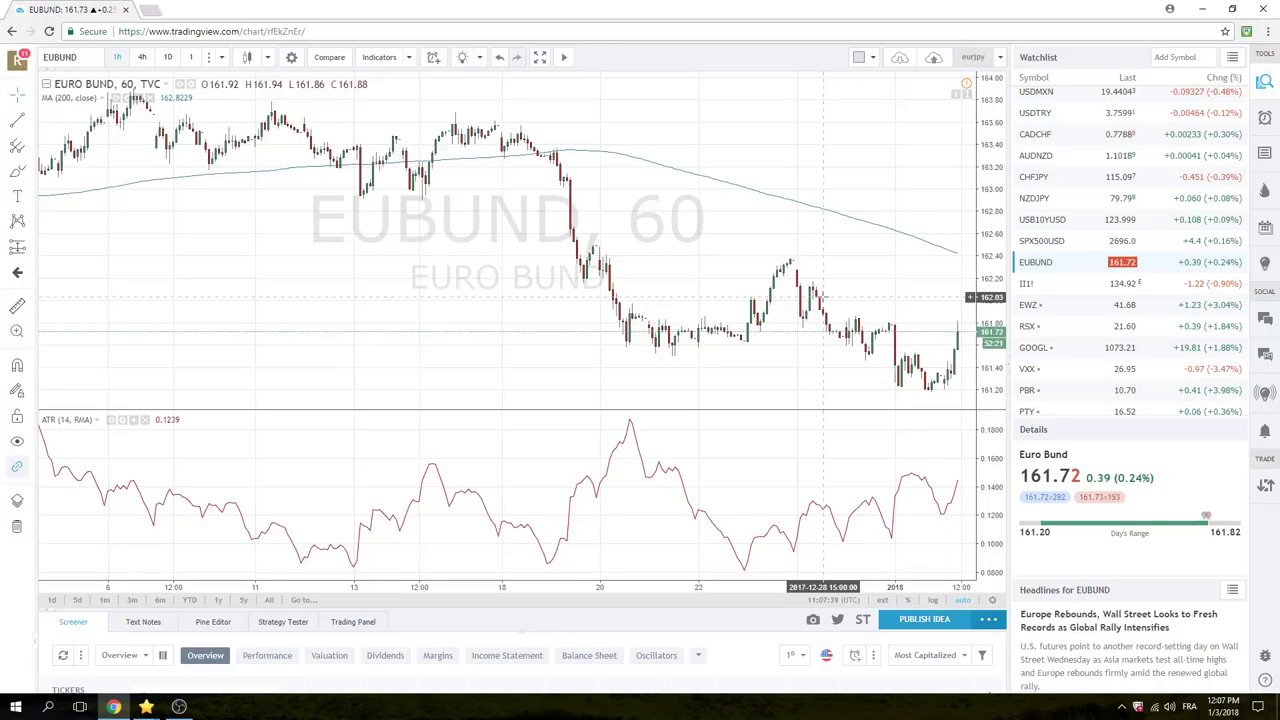
# Load AUDJPY from the watchlist and switch it to the daily timeframe.
pyautogui.scroll(2, 1068, 326)
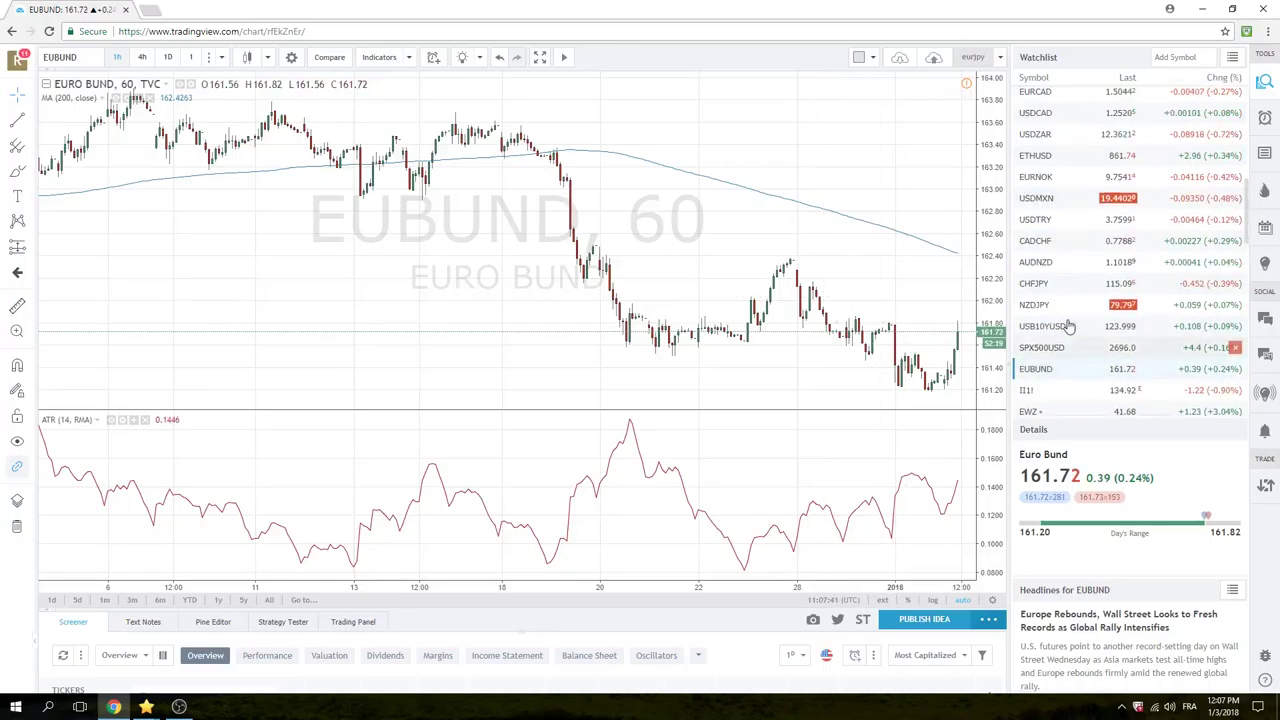
pyautogui.scroll(4, 1068, 326)
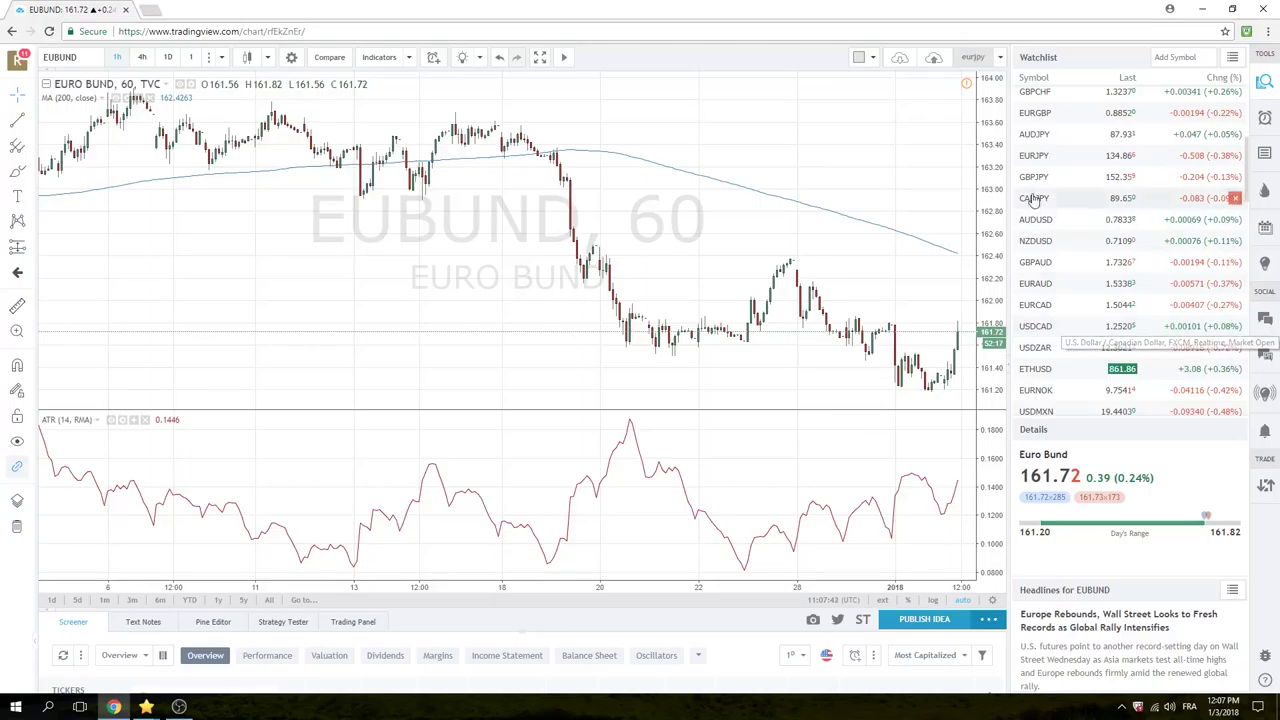
pyautogui.click(1022, 138)
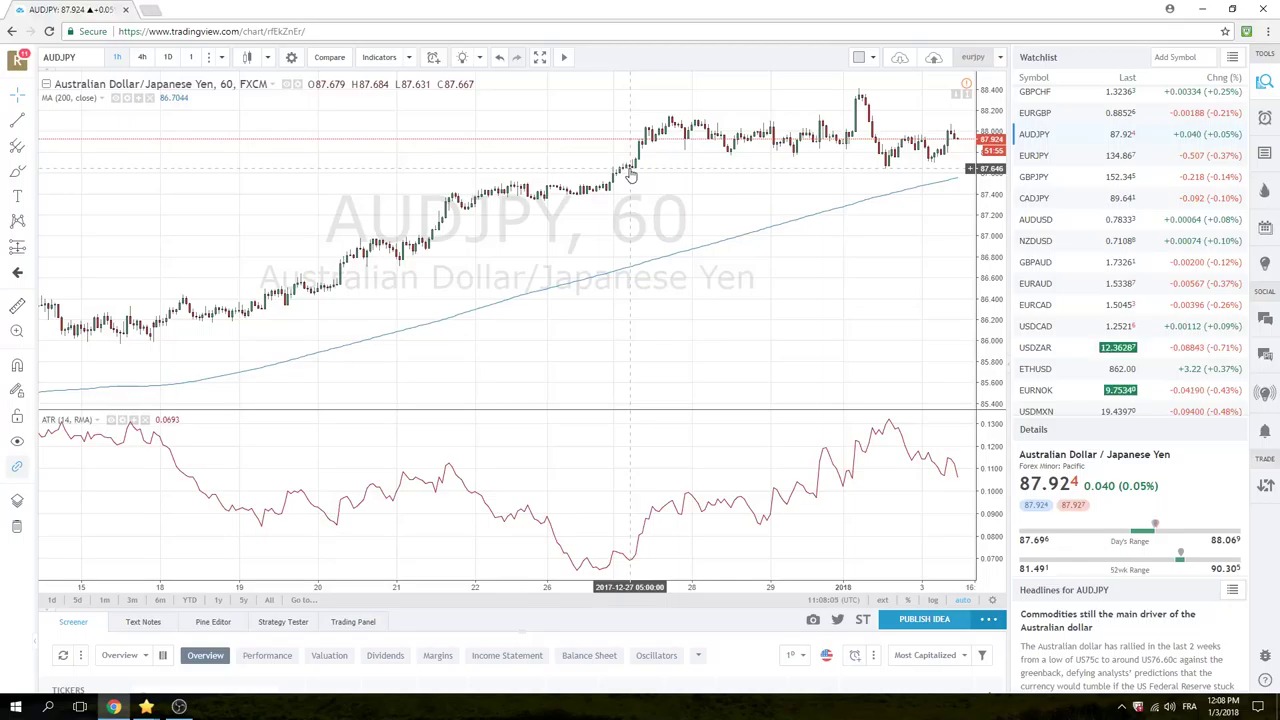
pyautogui.click(174, 62)
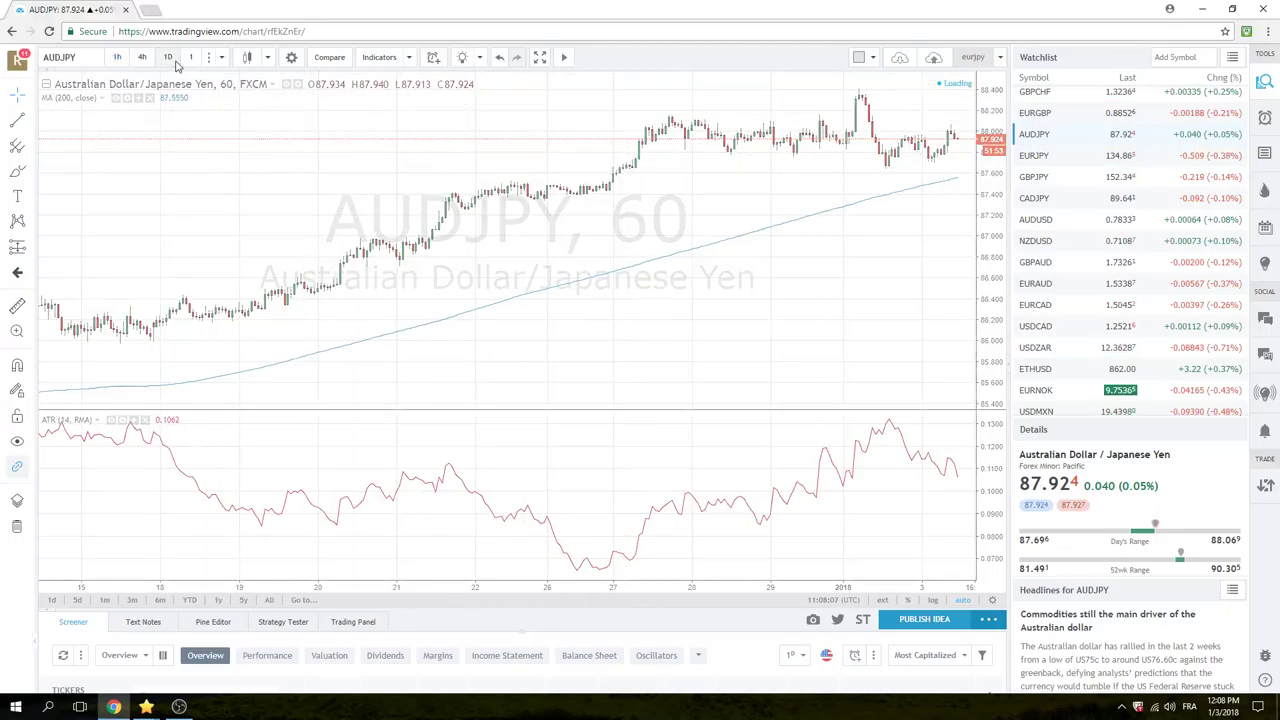
# Zoom in on recent months of the AUDJPY daily chart.
pyautogui.scroll(3, 890, 213)
pyautogui.scroll(2, 890, 213)
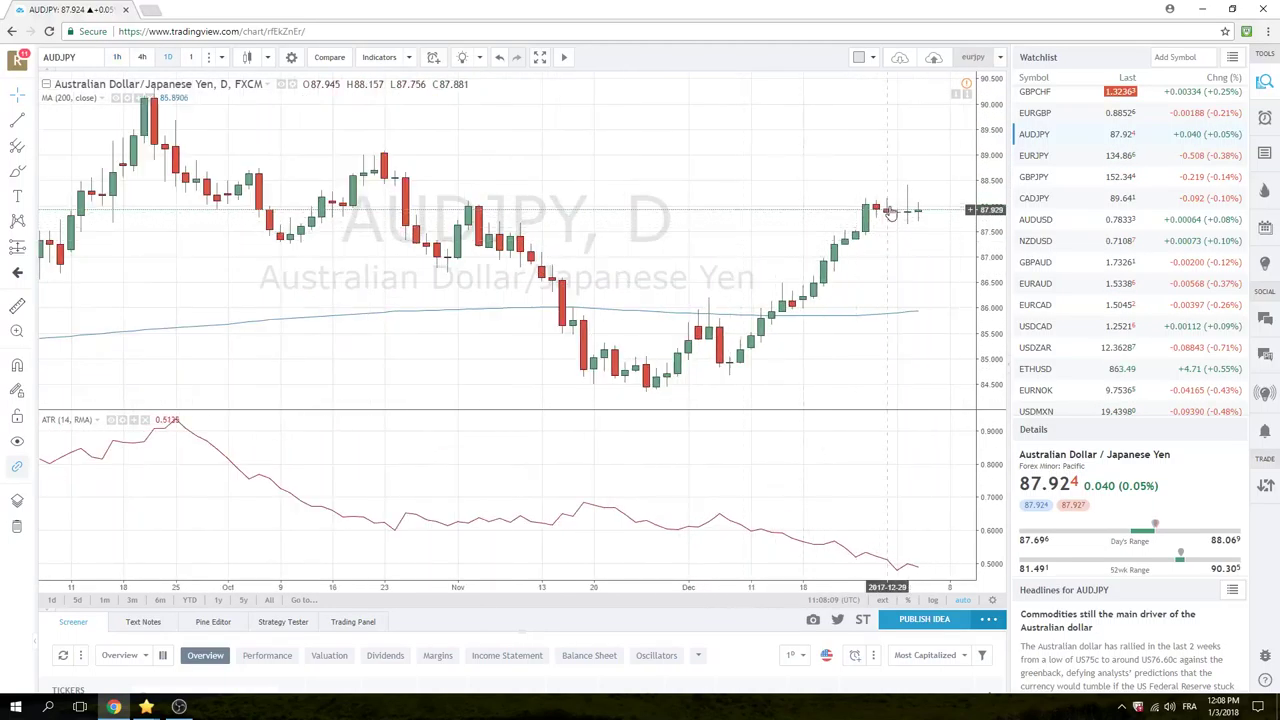